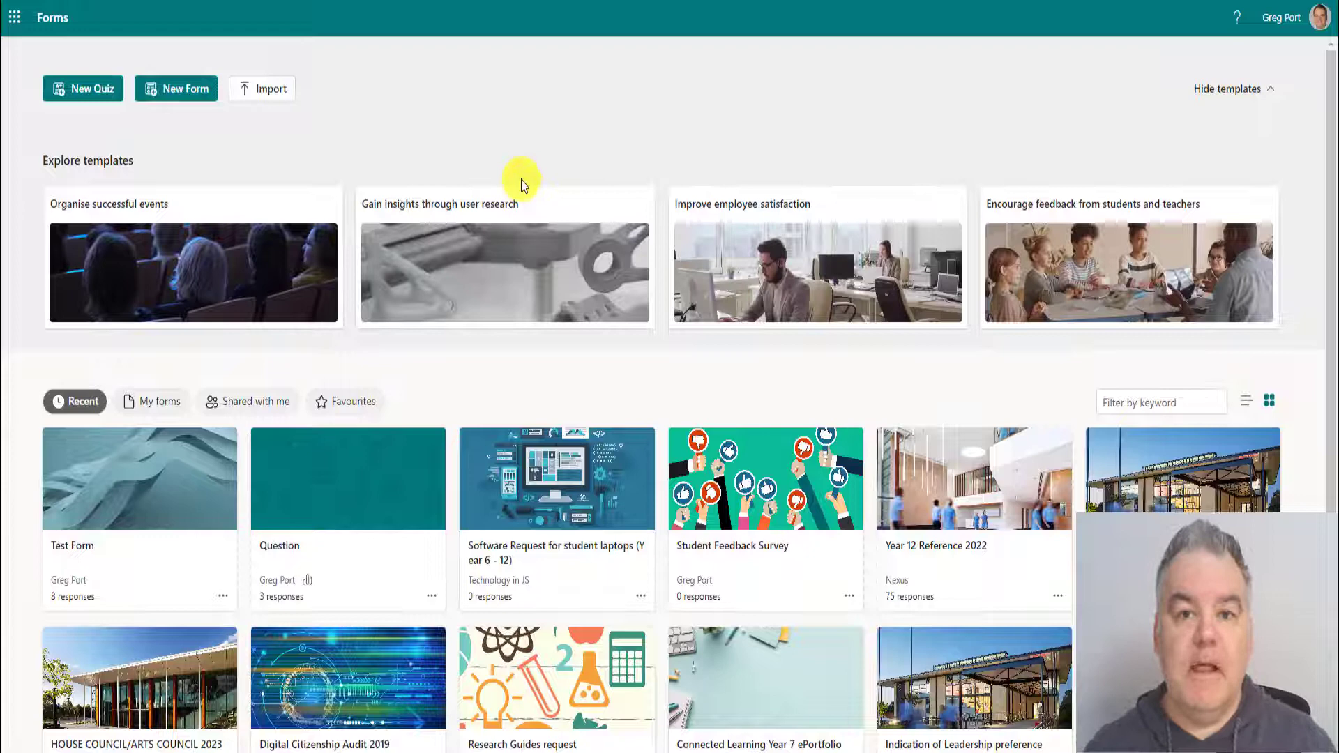
Open the Test Form and start an invitation addressed to the ASC Staff group.
left_click(153, 486)
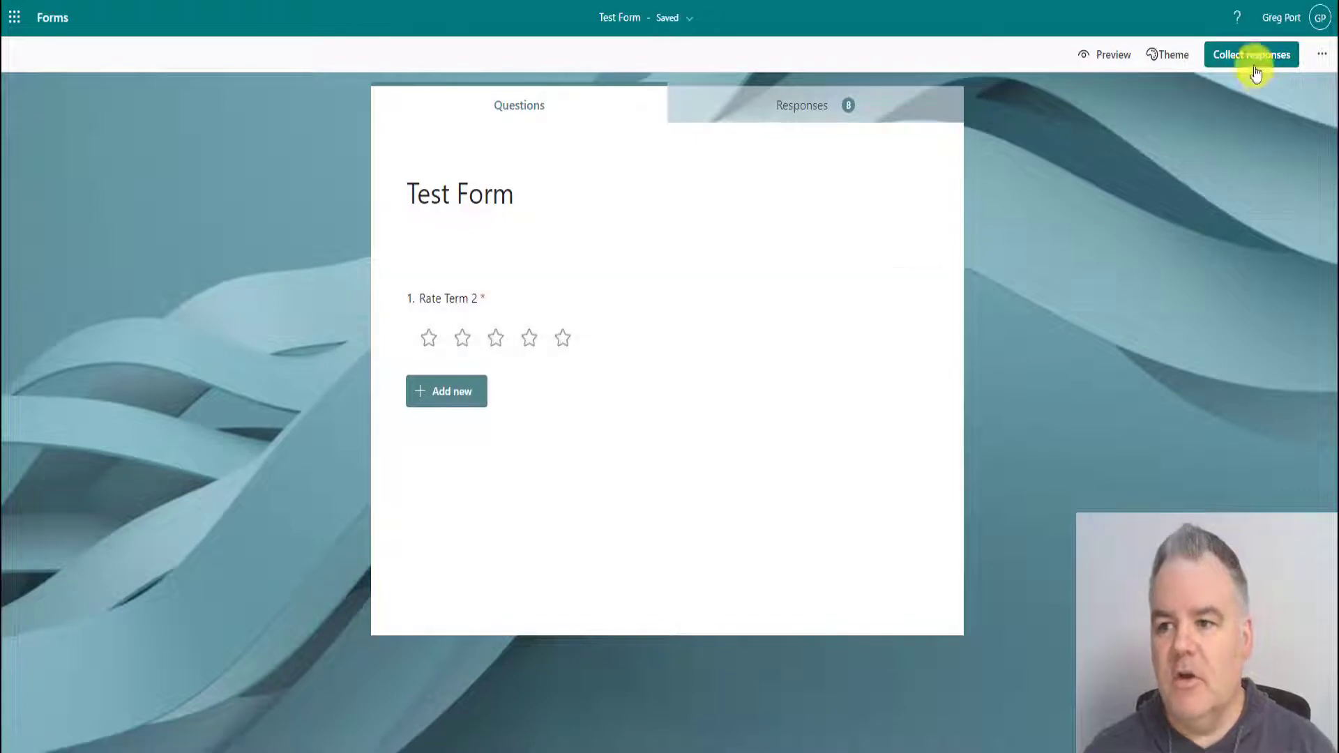
left_click(1255, 59)
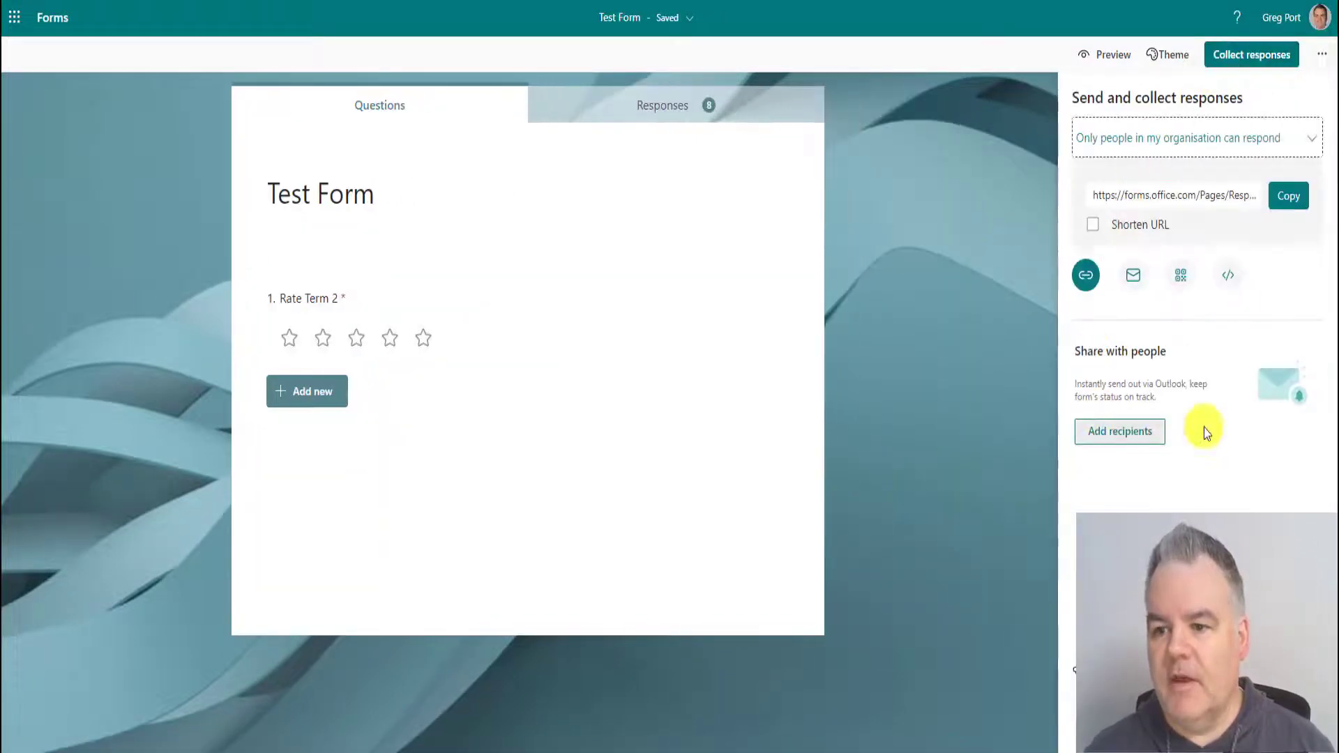
left_click(1134, 441)
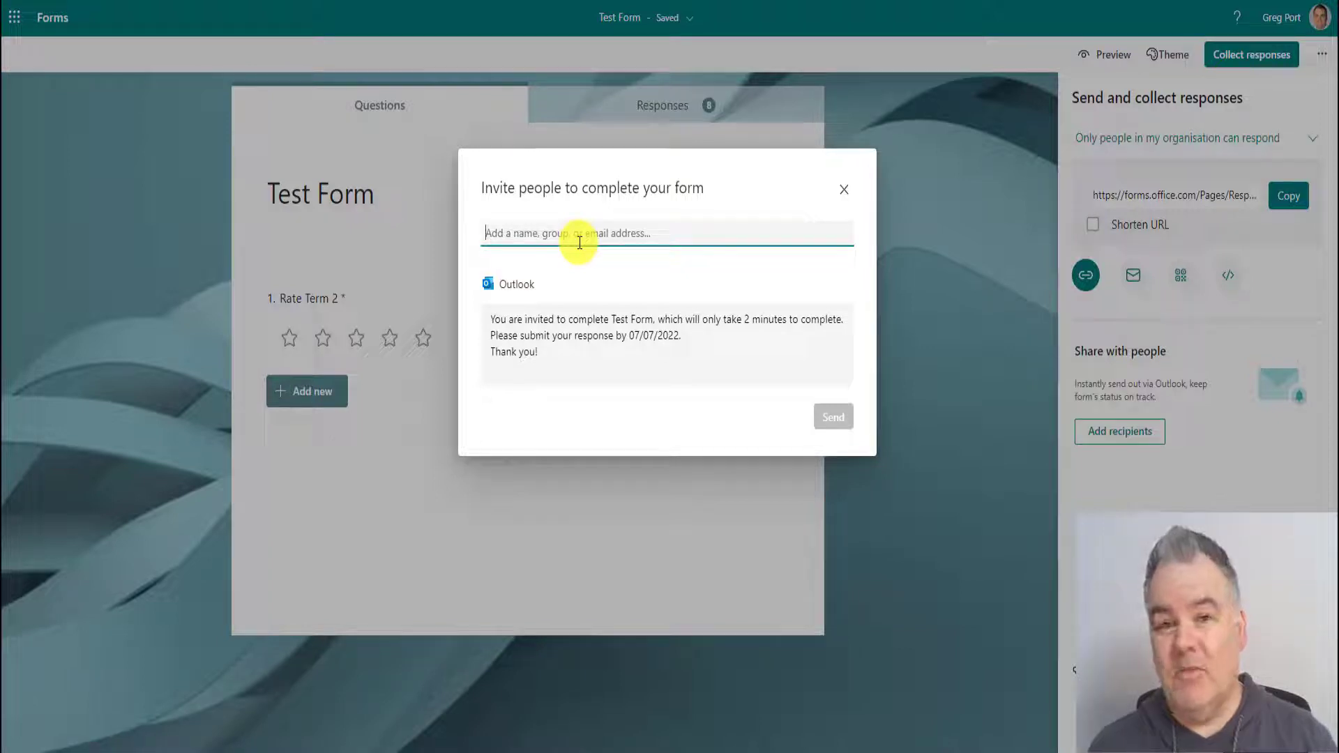
type("AS")
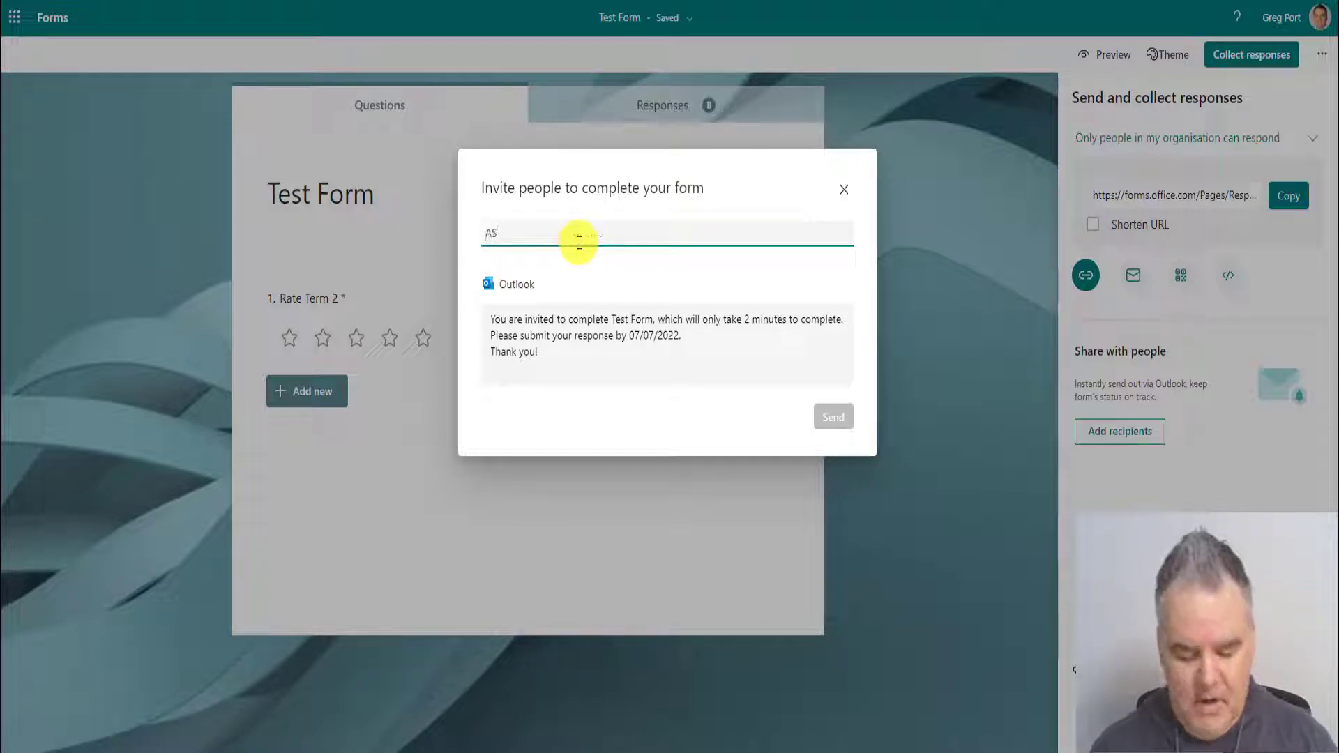
type("C")
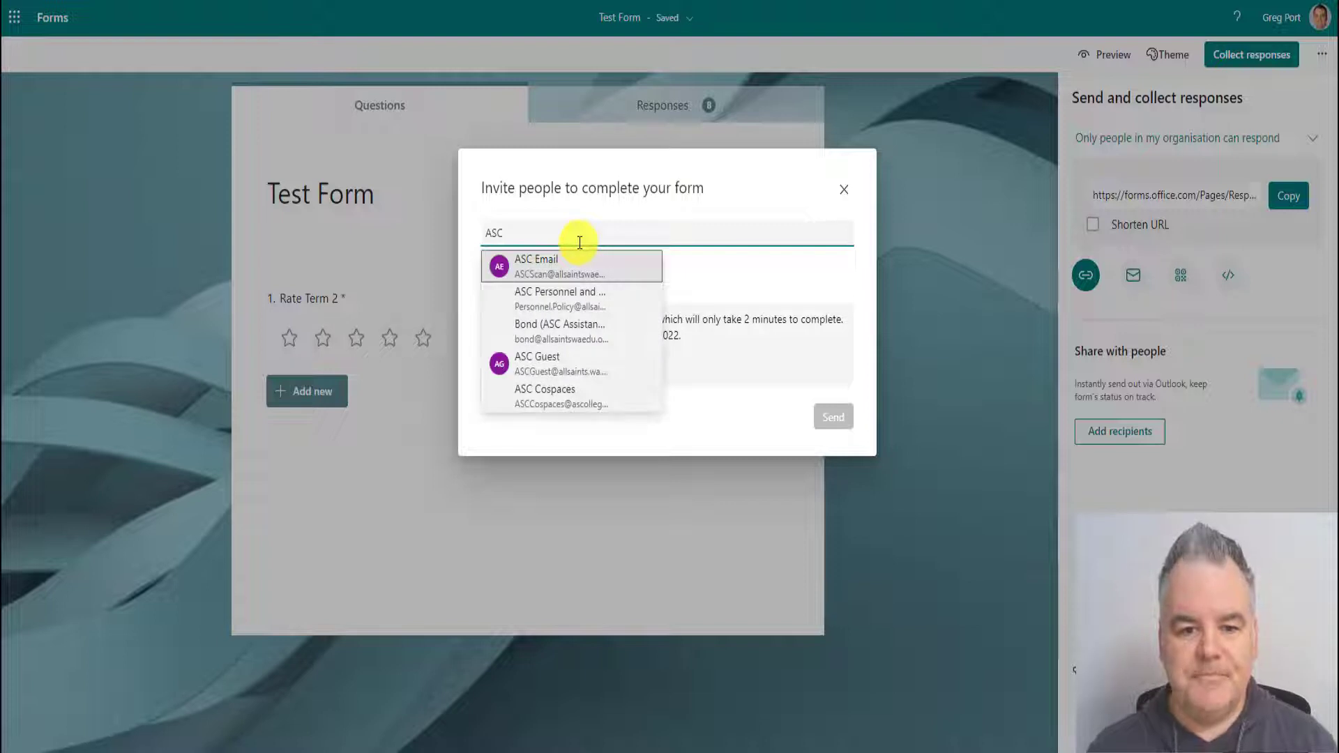
type(" Staf")
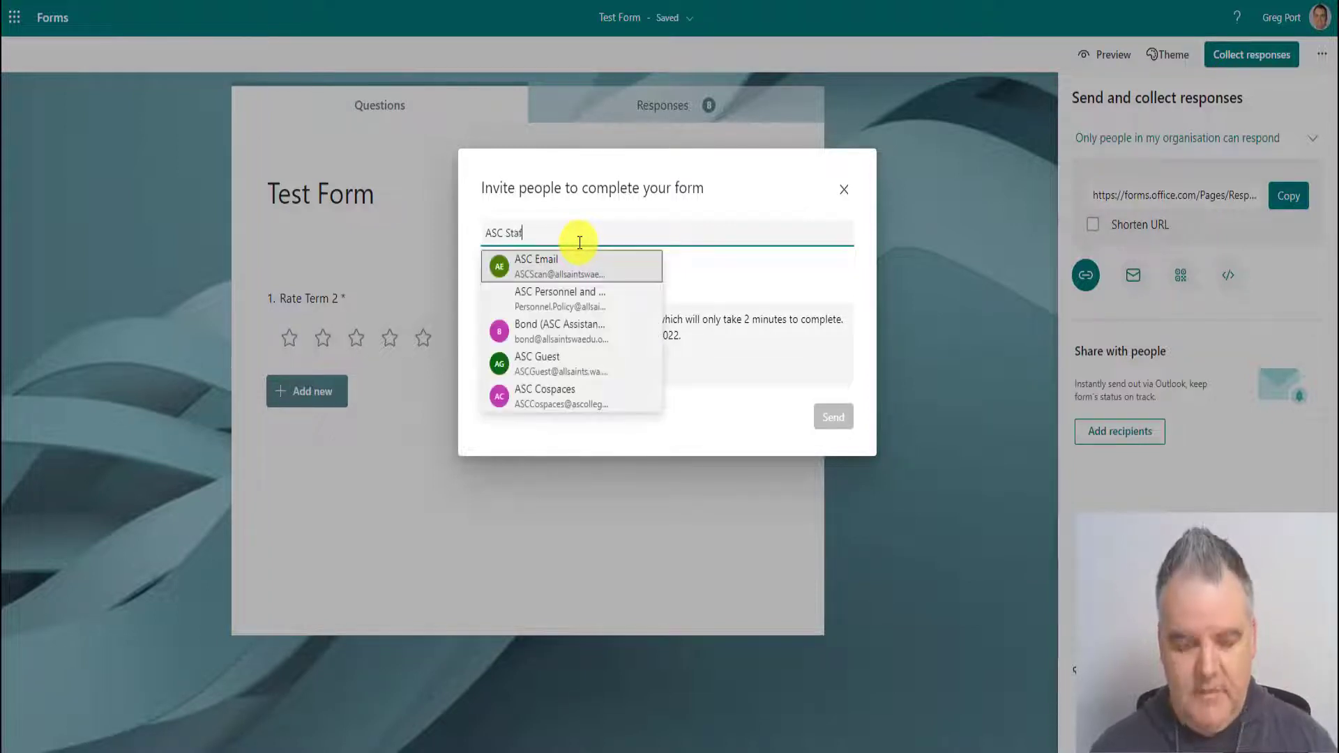
type("f")
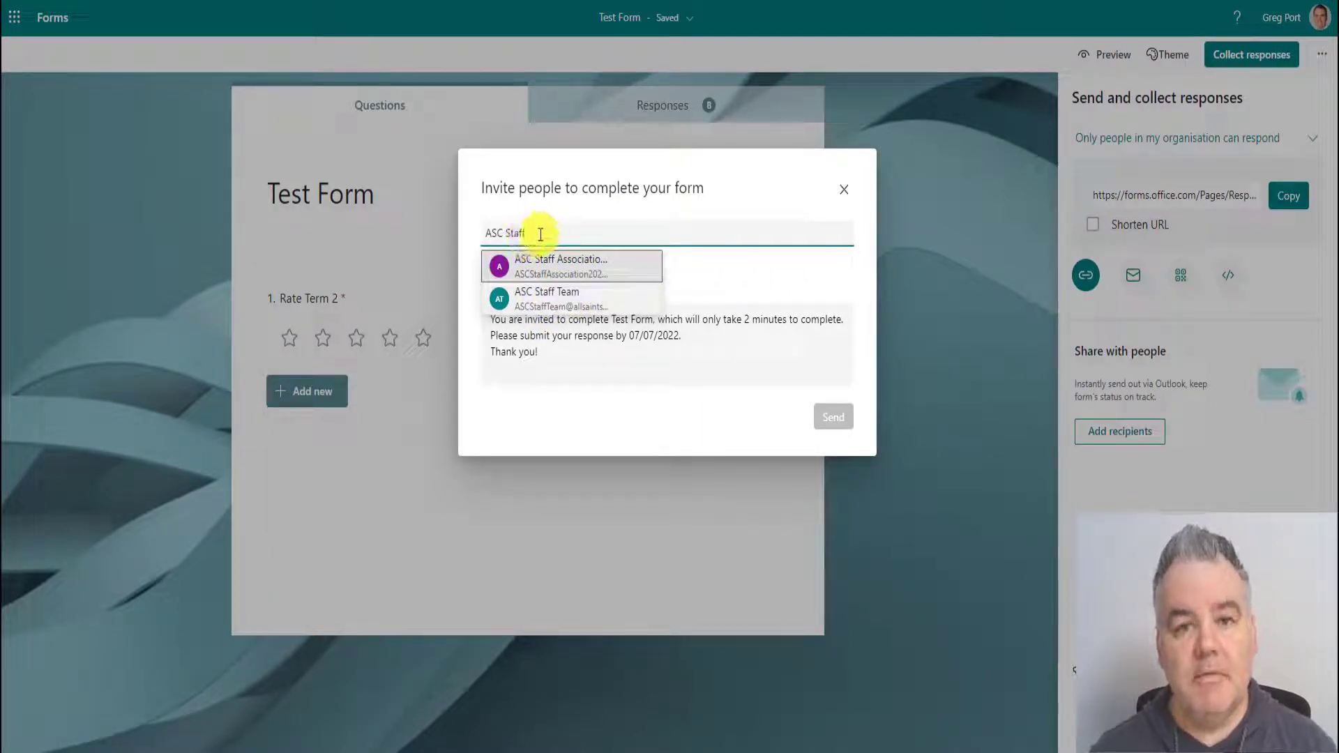
left_click_drag(540, 233, 459, 242)
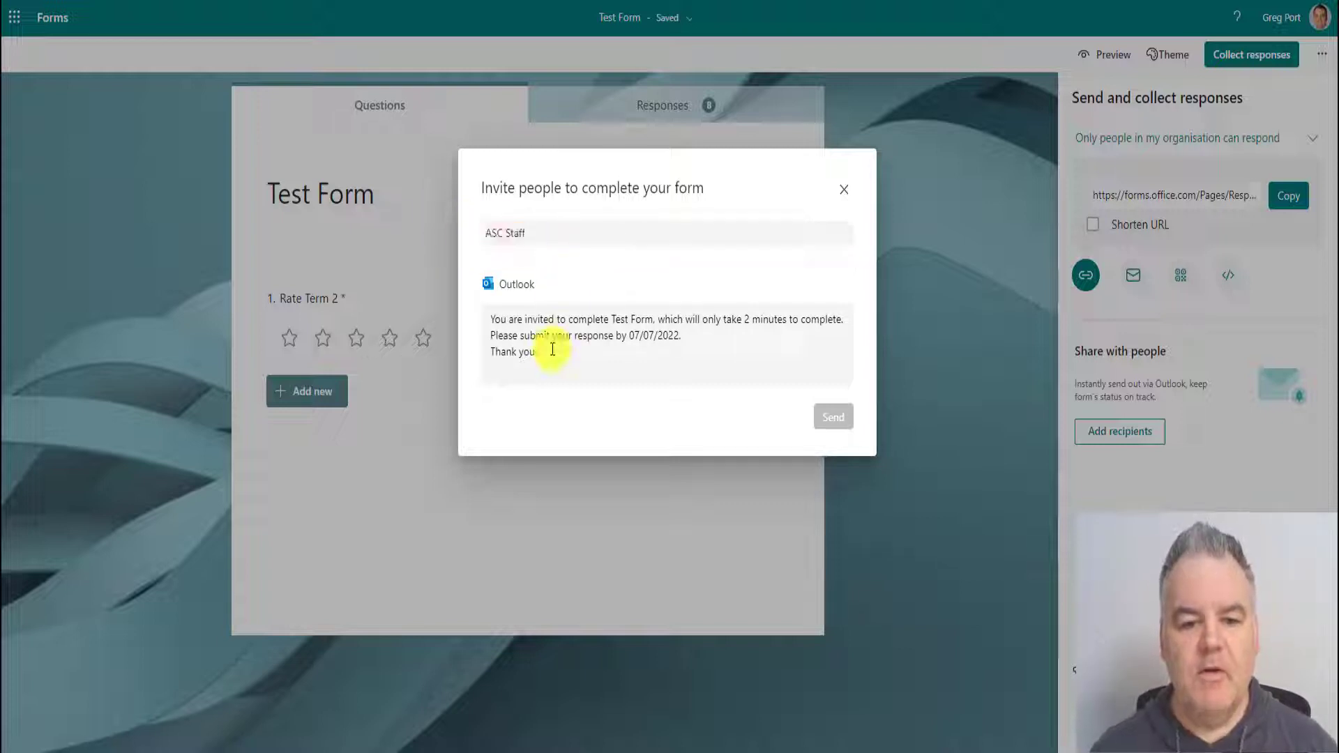
Clear the default invitation message and close the ASC Staff invite without sending.
left_click_drag(547, 353, 450, 314)
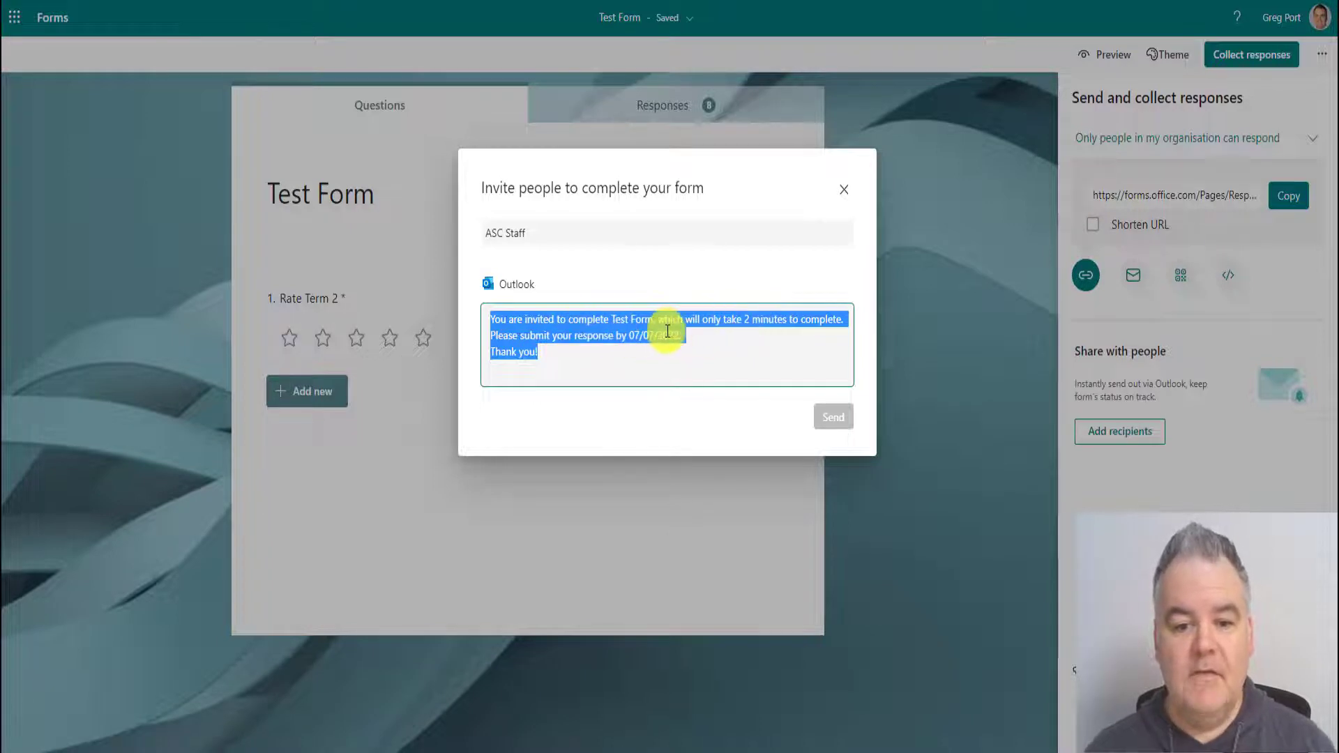
key("BackSpace")
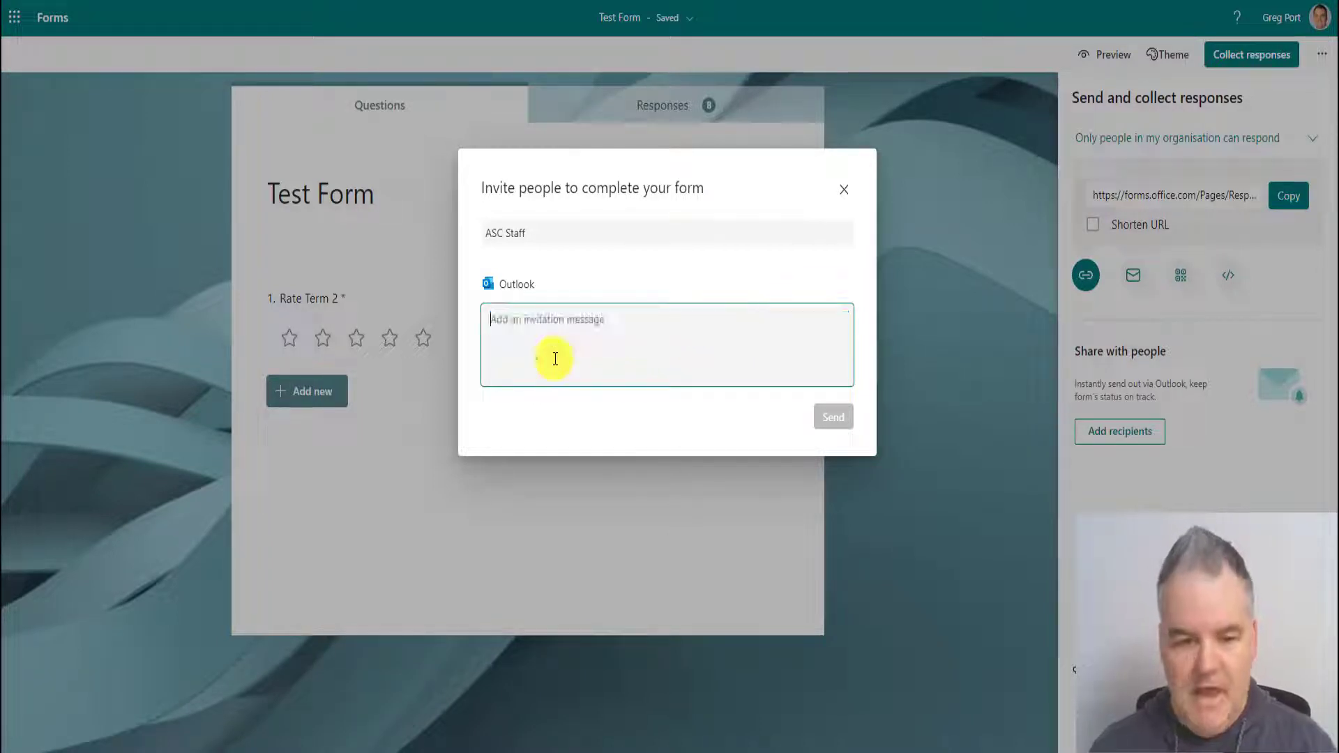
type("Type")
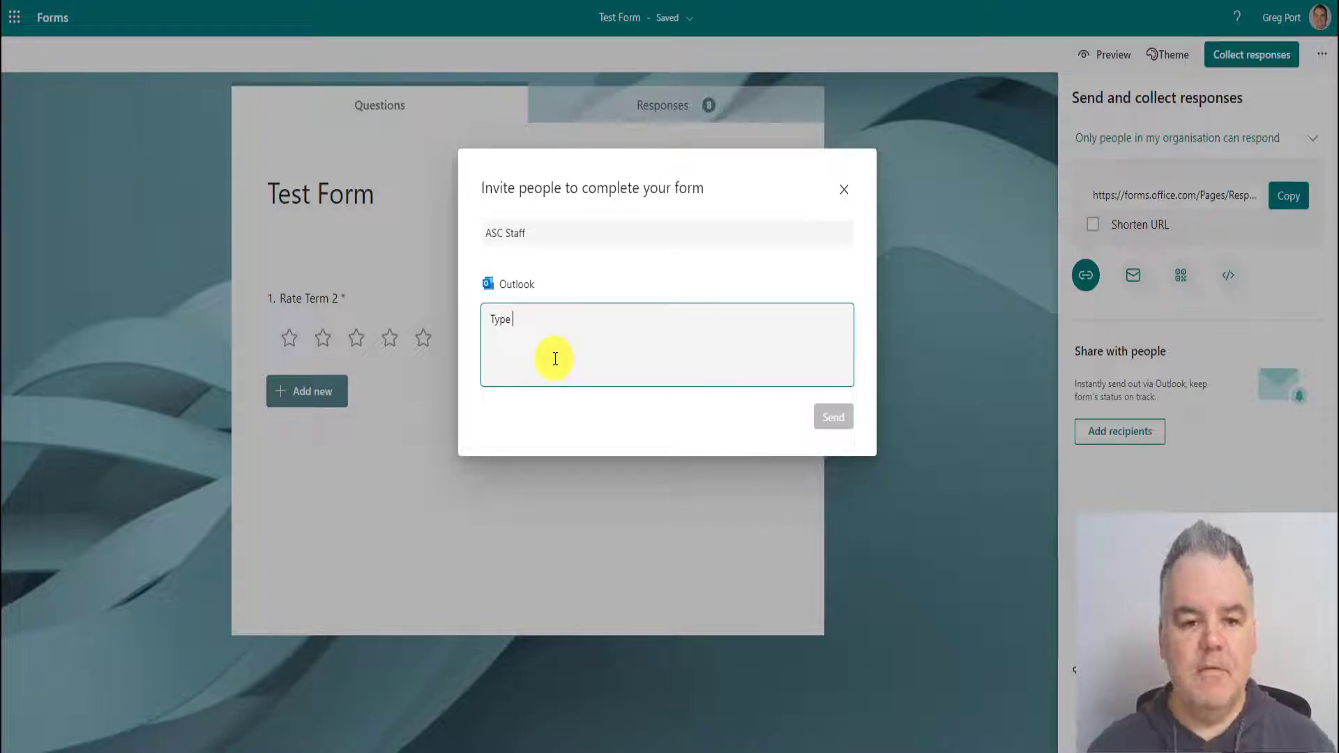
left_click(845, 193)
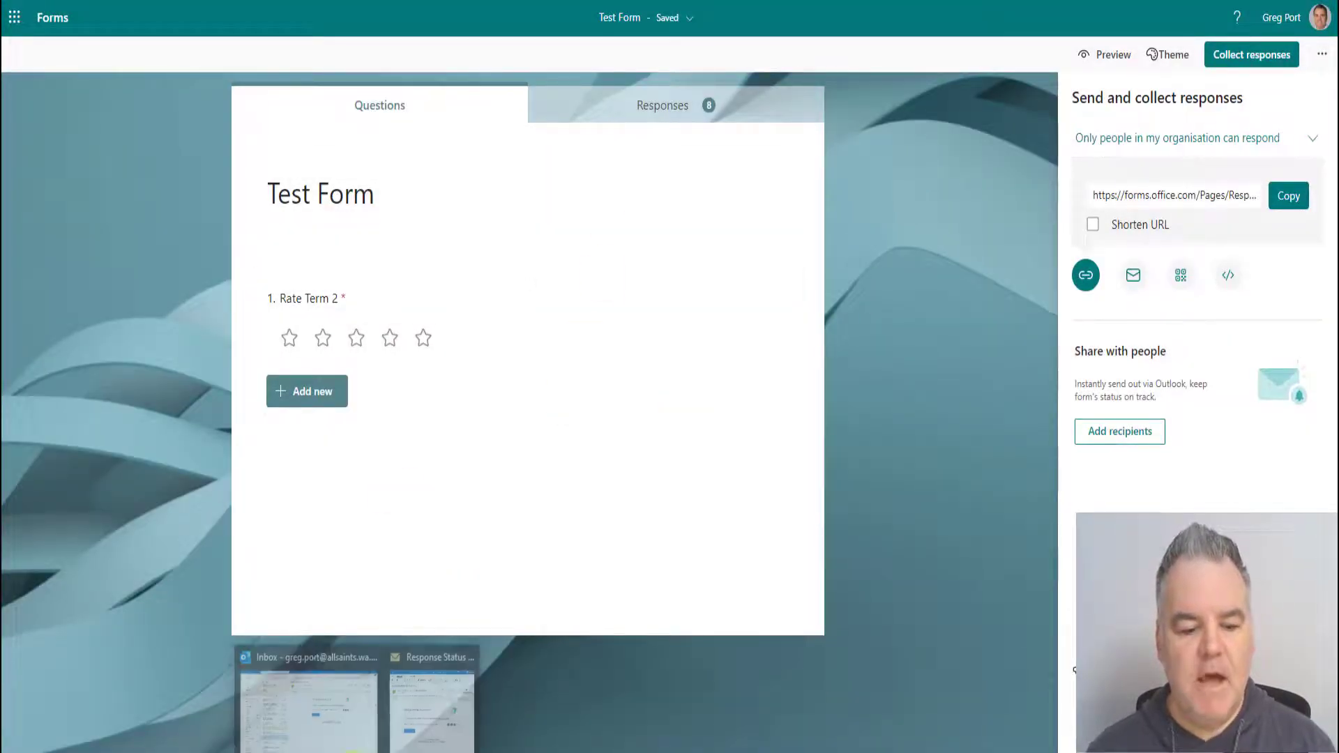
Open the Response Status email (6 responses, 19 non-responders) and follow View more details.
left_click(408, 696)
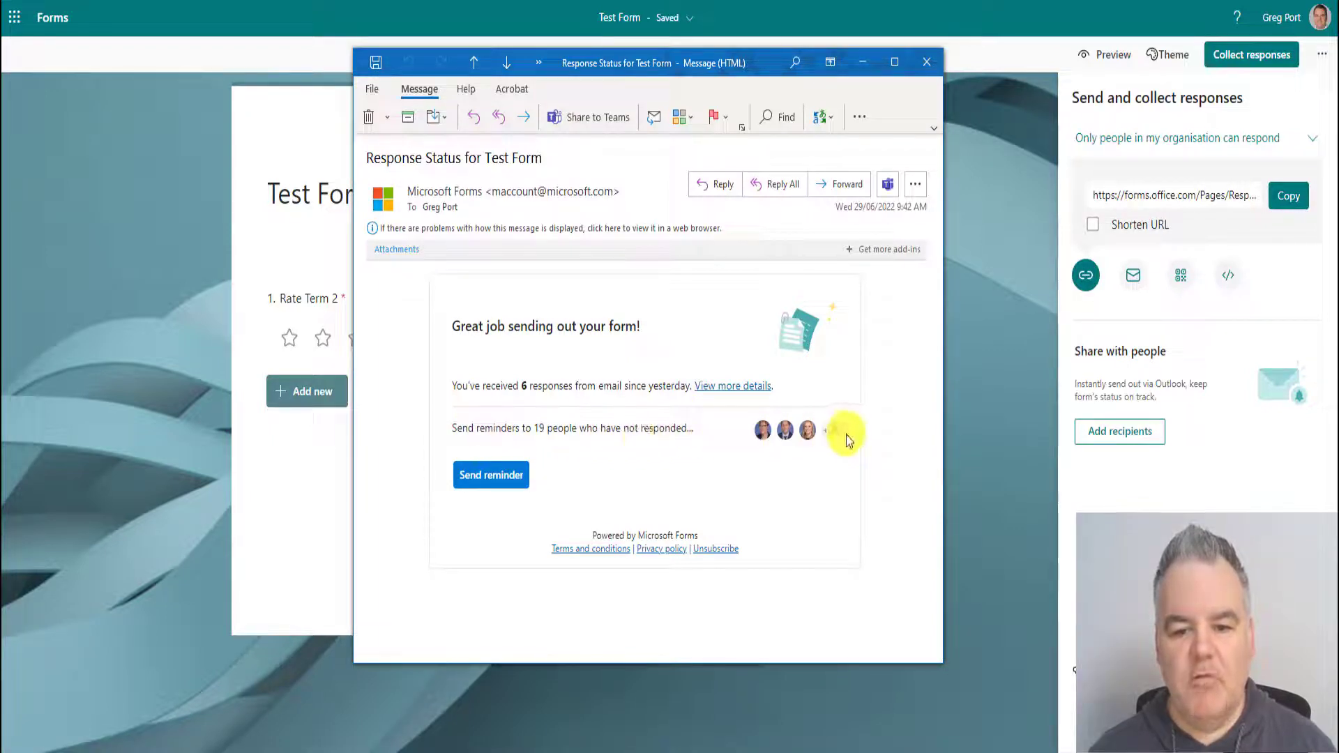
left_click(718, 396)
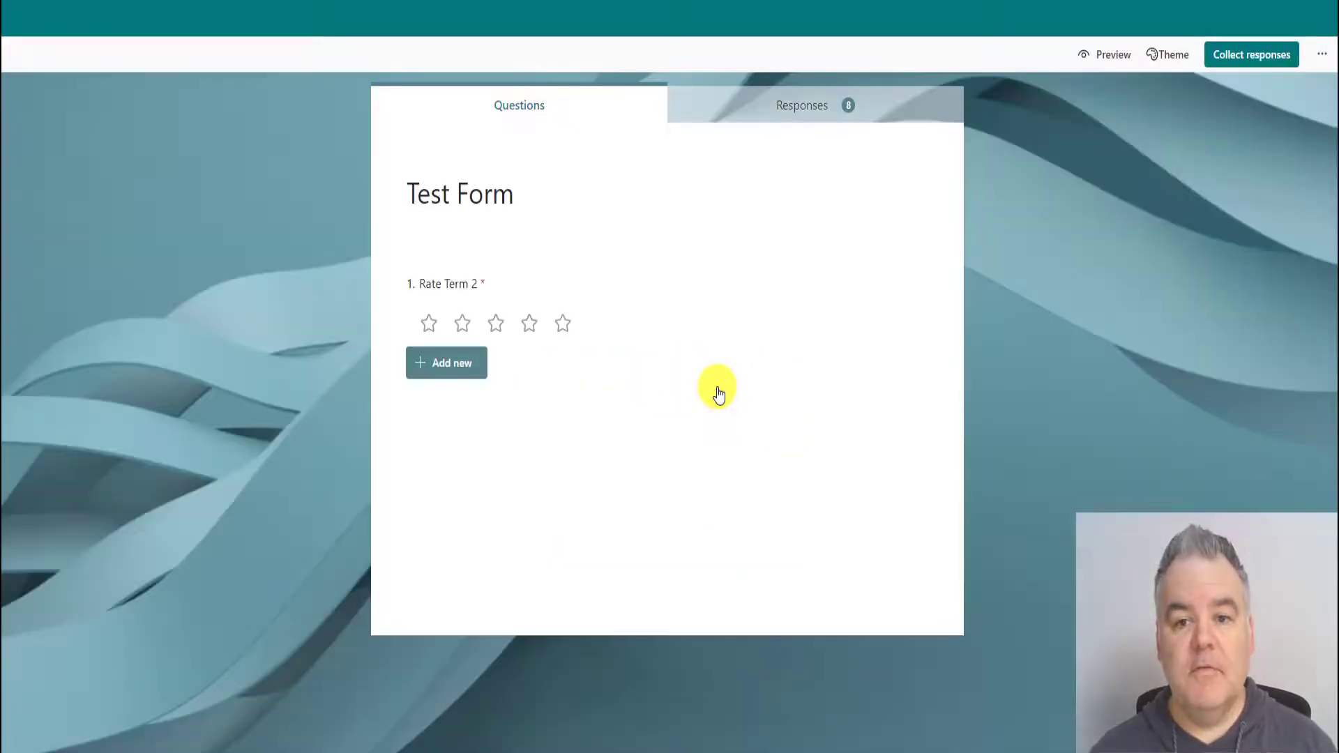
Check the Responses summary (8 responses, 00:17 average time, 3.88 rating), then show Task View.
left_click(802, 117)
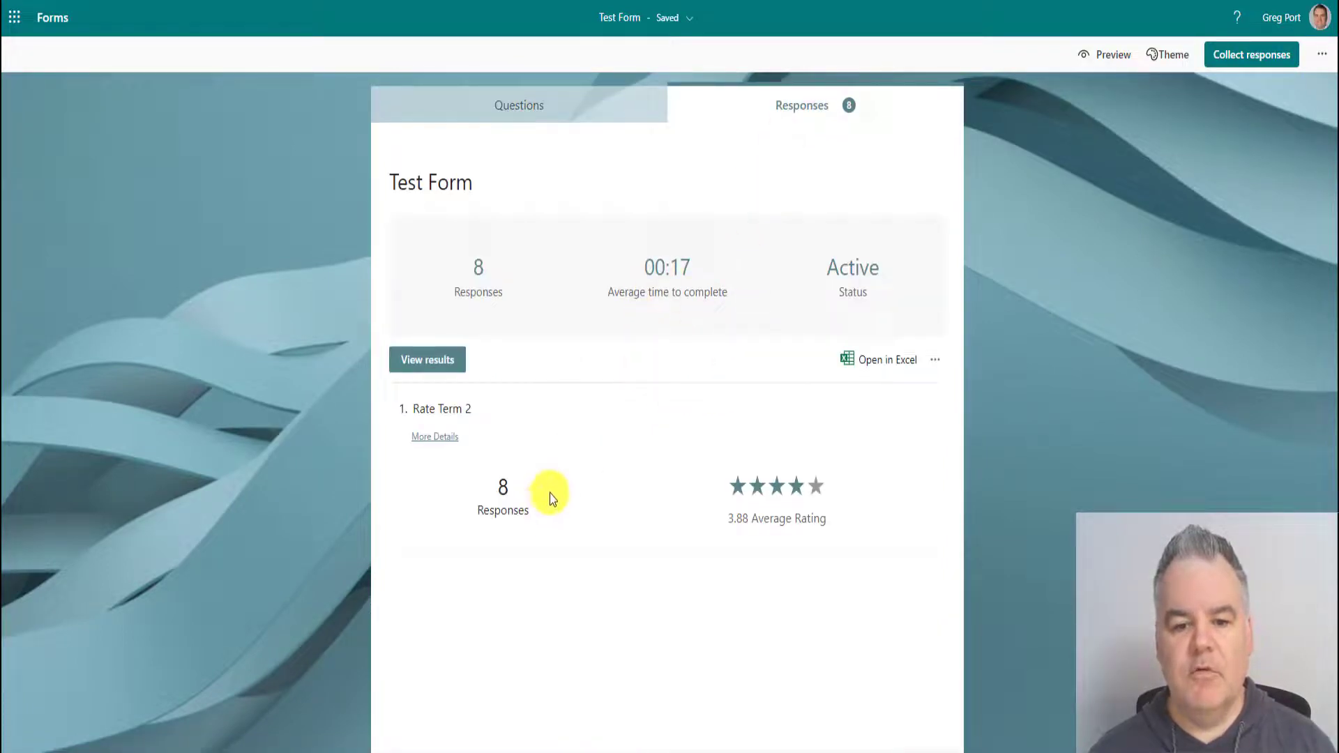
left_click(933, 362)
left_click(643, 360)
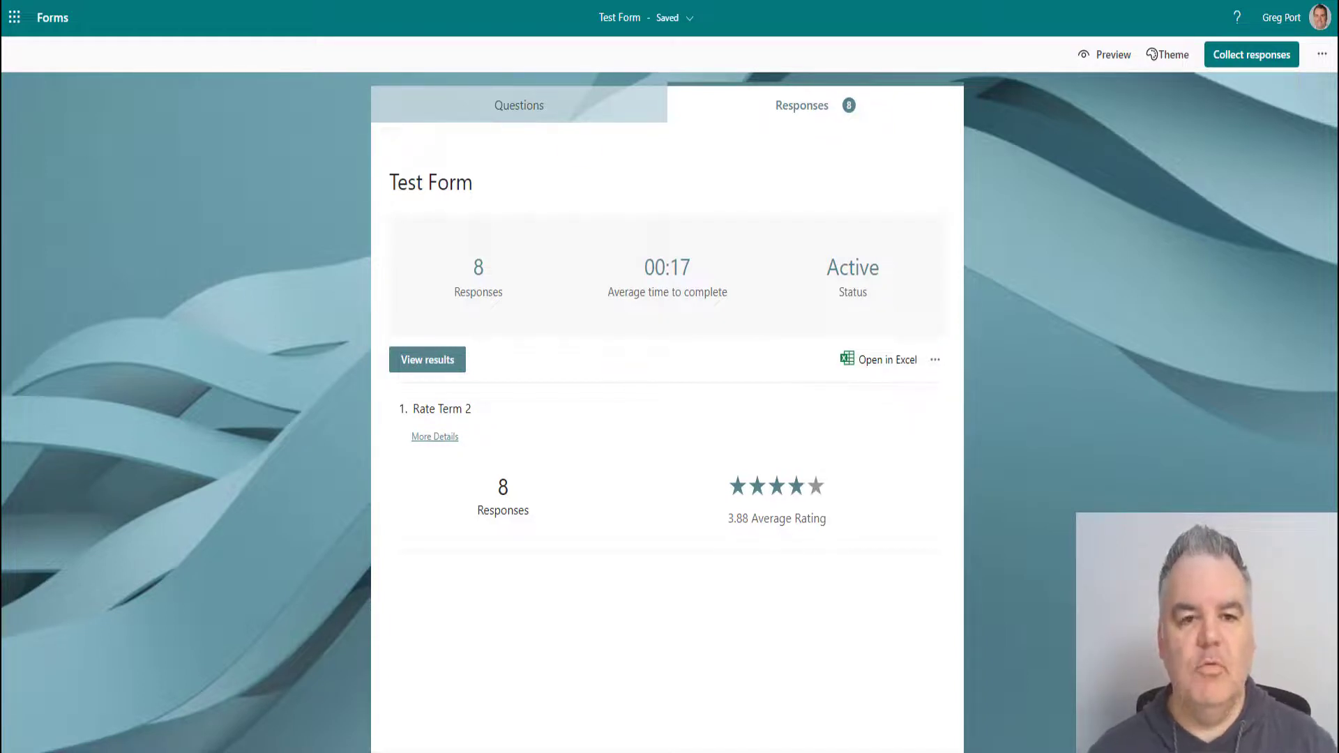
key("super+Tab")
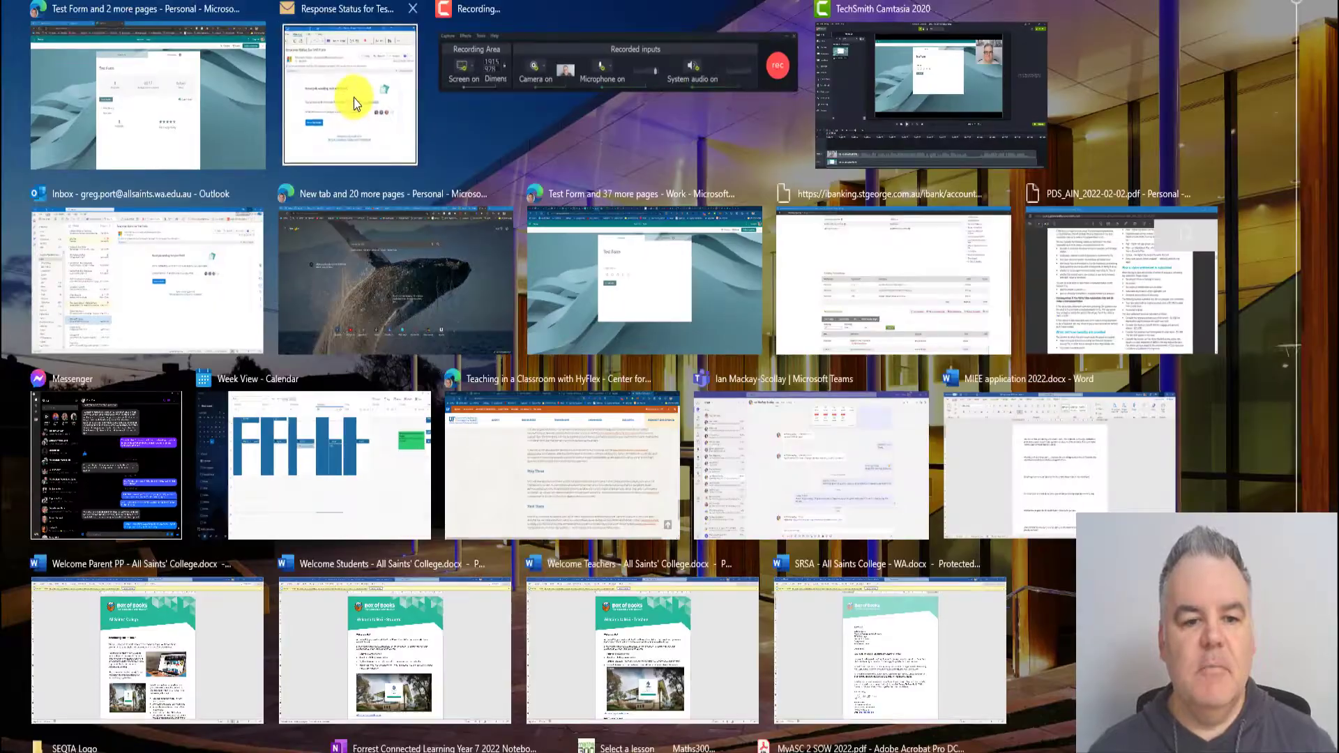
Back in the Response Status email, expand Send reminder and select its friendly-nudge text.
left_click(367, 147)
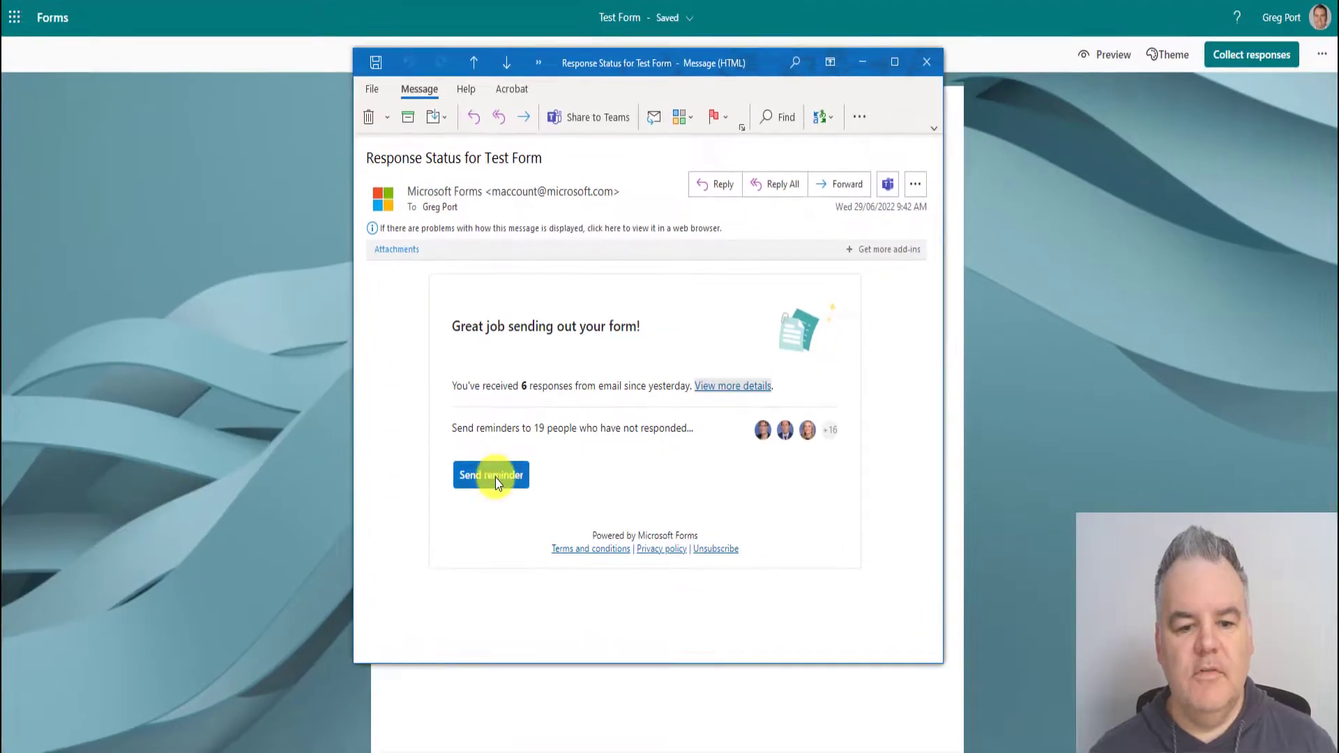
left_click(495, 478)
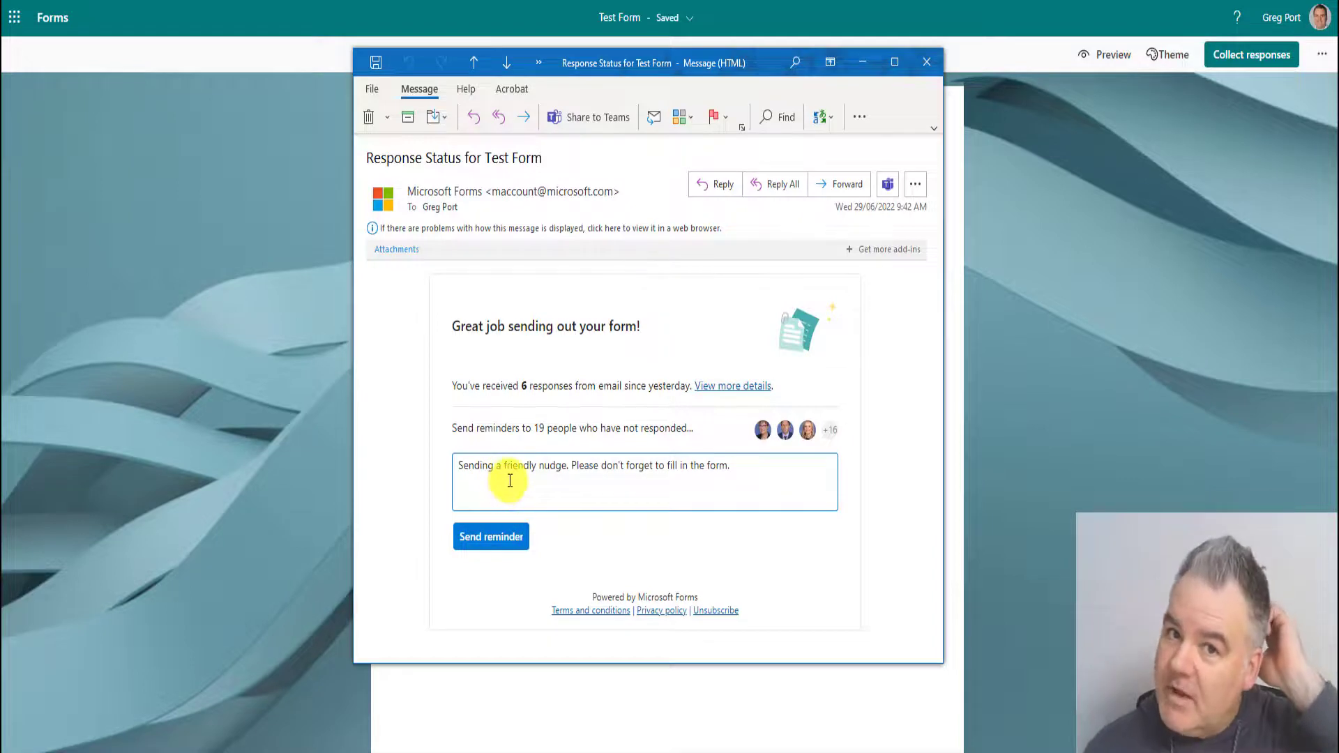
left_click(509, 481)
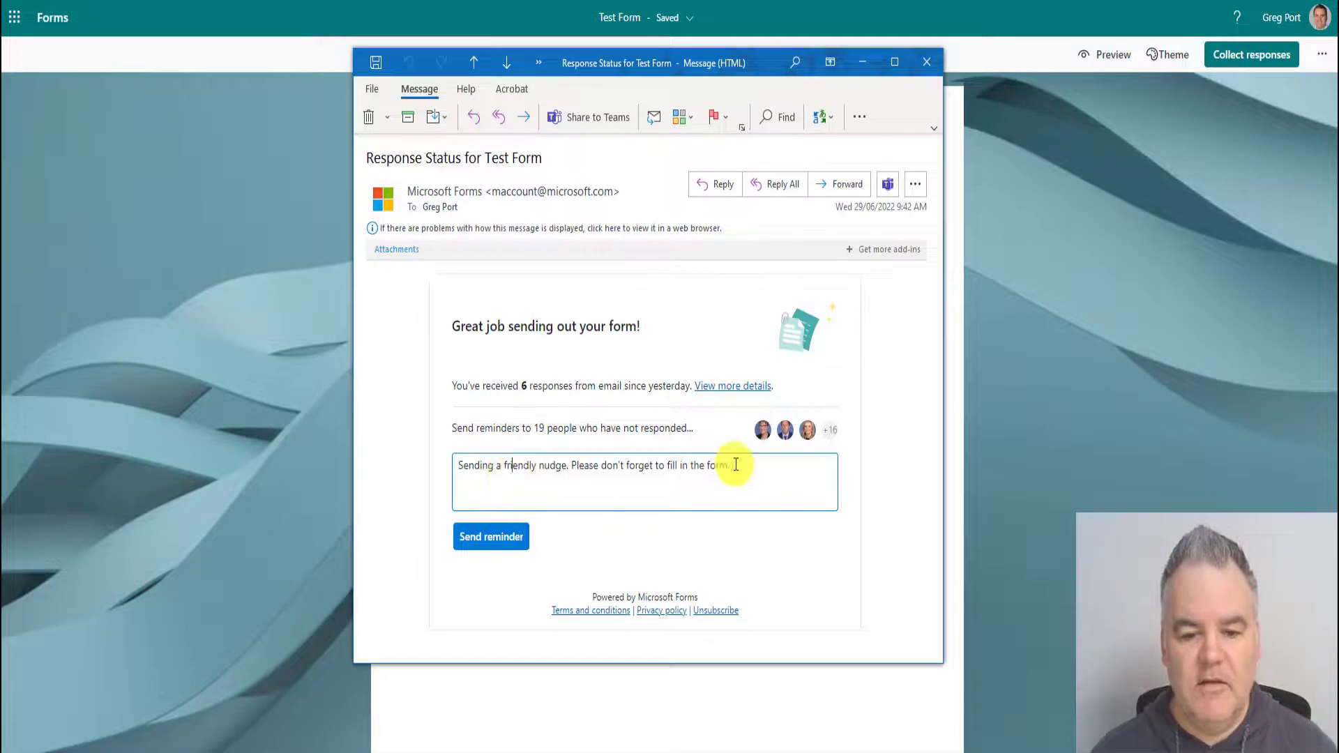
left_click_drag(736, 464, 455, 468)
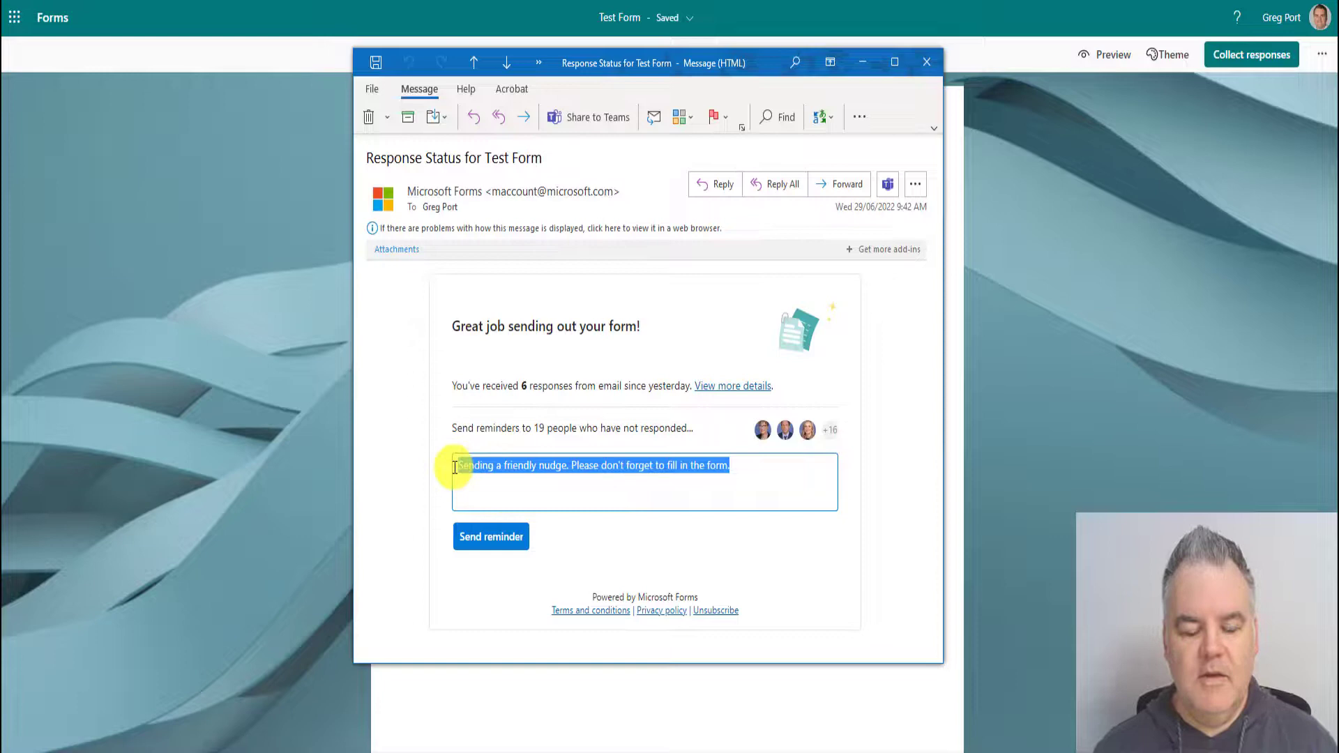